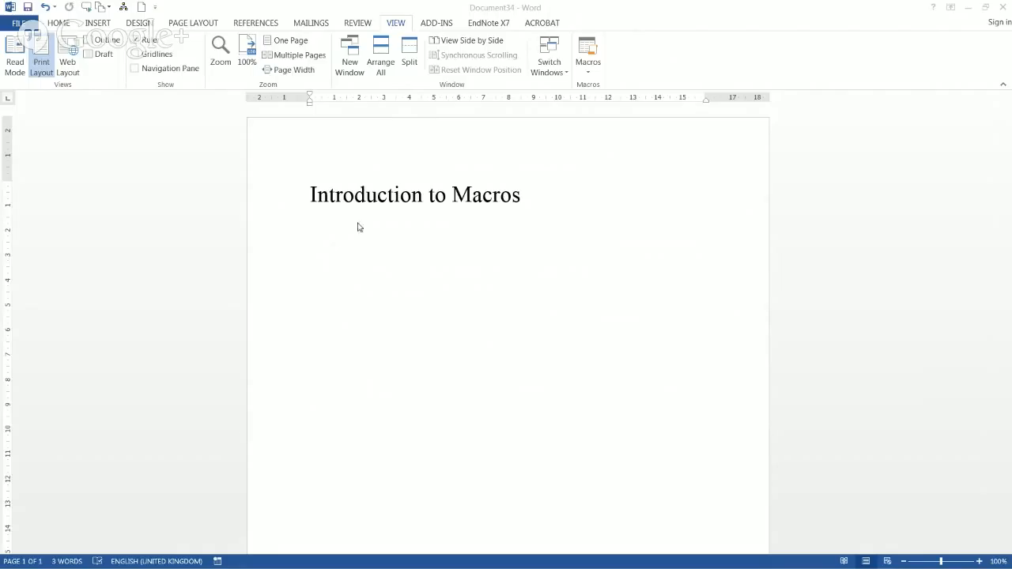
- Delete the "Introduction to Macros" heading so the page is blank
click(591, 195)
drag(548, 193, 310, 195)
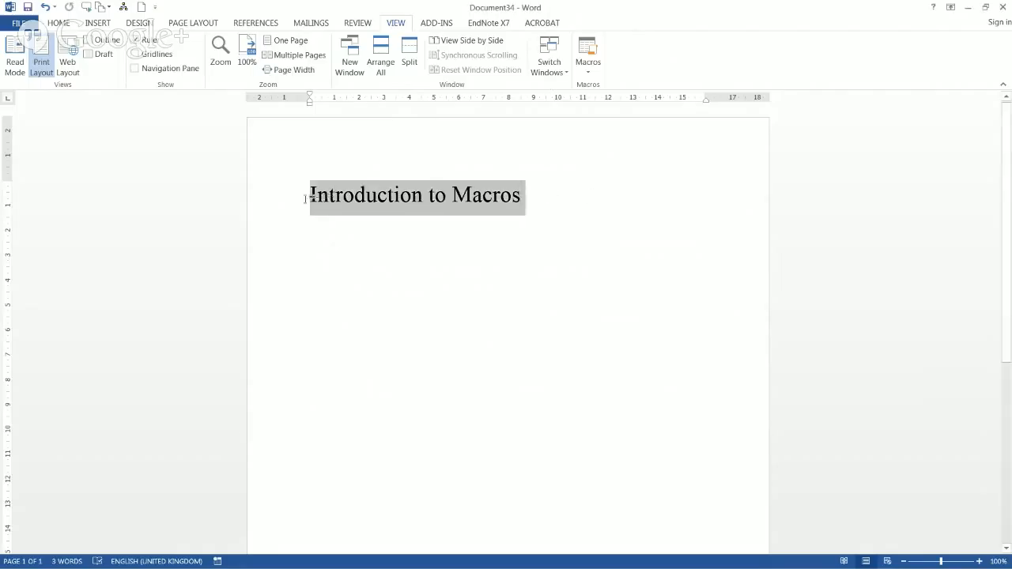
key(Delete)
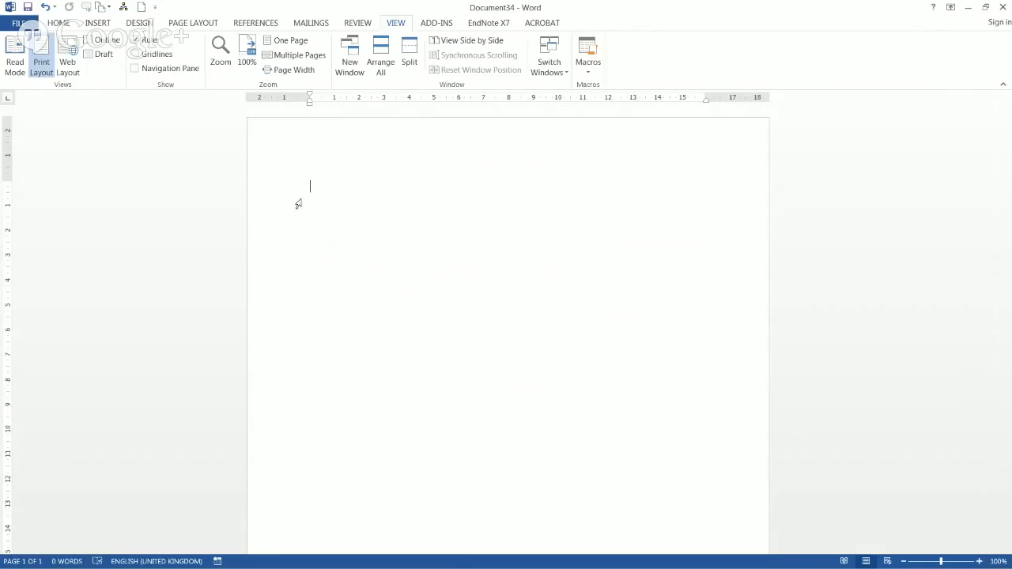
- Start recording a macro named FeedbackLetter, stored in All Documents (Normal.dotm)
click(57, 23)
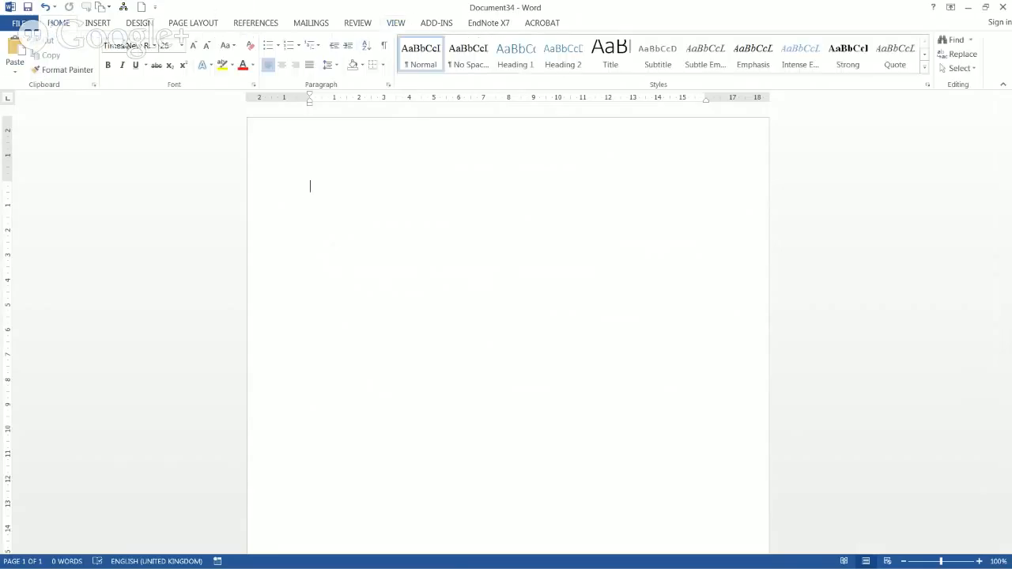
click(399, 23)
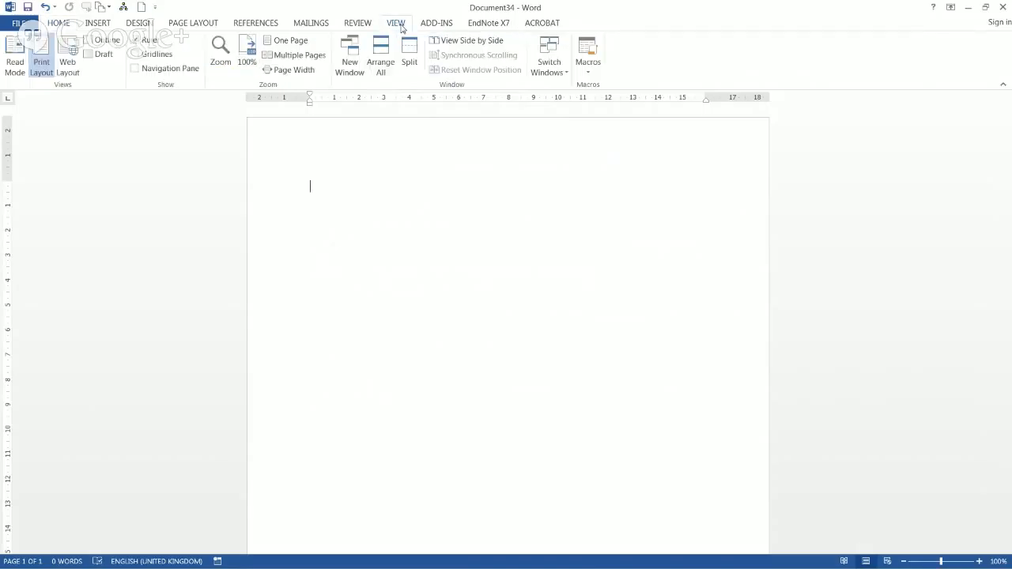
click(588, 71)
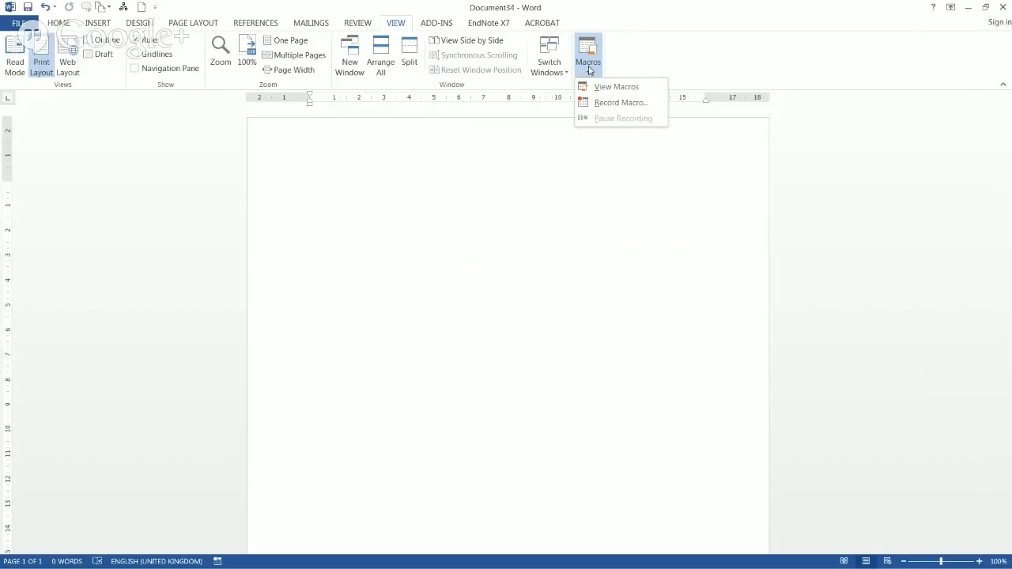
click(632, 106)
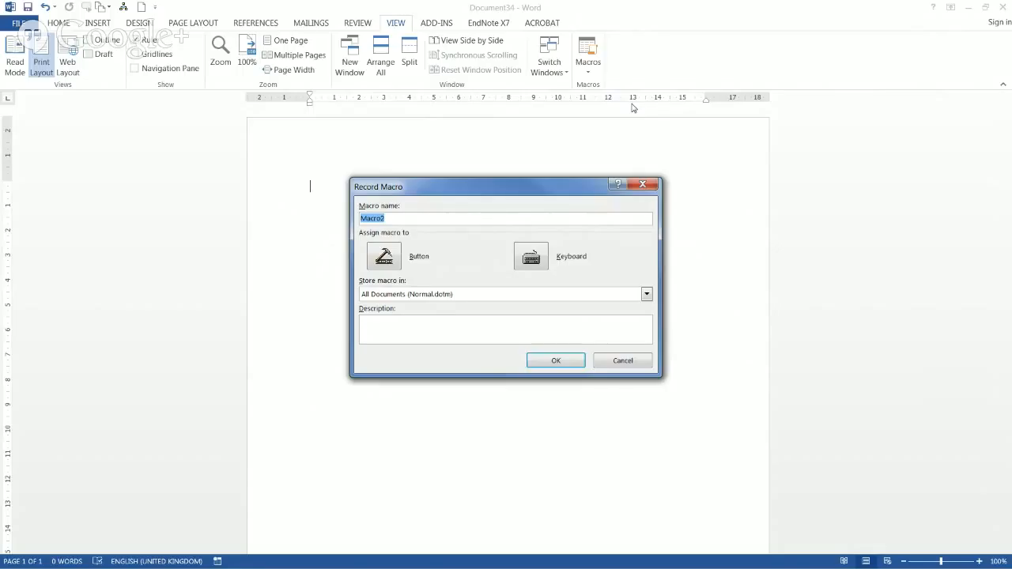
text(FeedbackLetter)
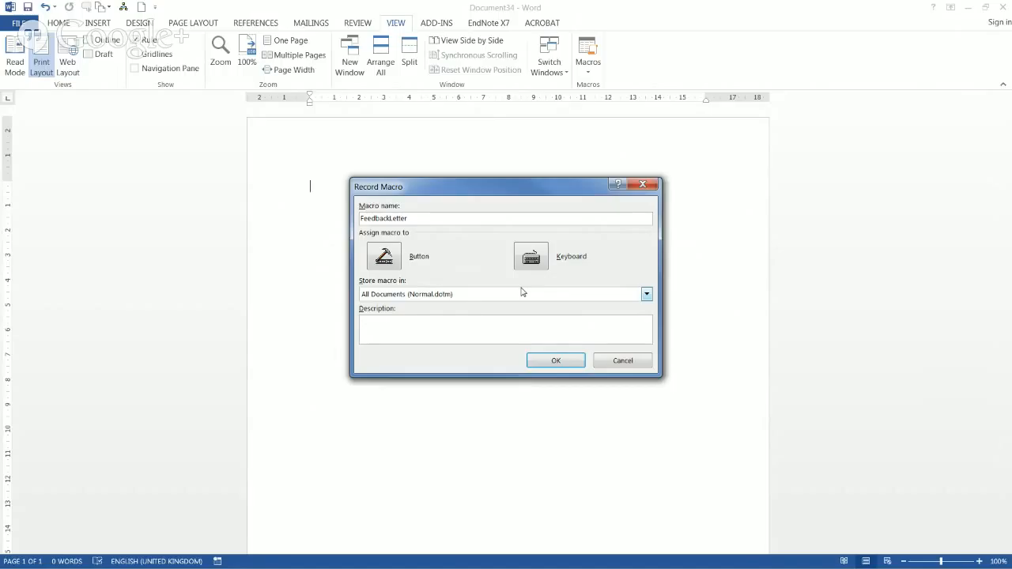
click(551, 362)
- Enter the store-visit feedback letter from "Dear" to "XYZ Pty Ltd", add a "Dated:" line below it, and stop the macro recording
click(462, 317)
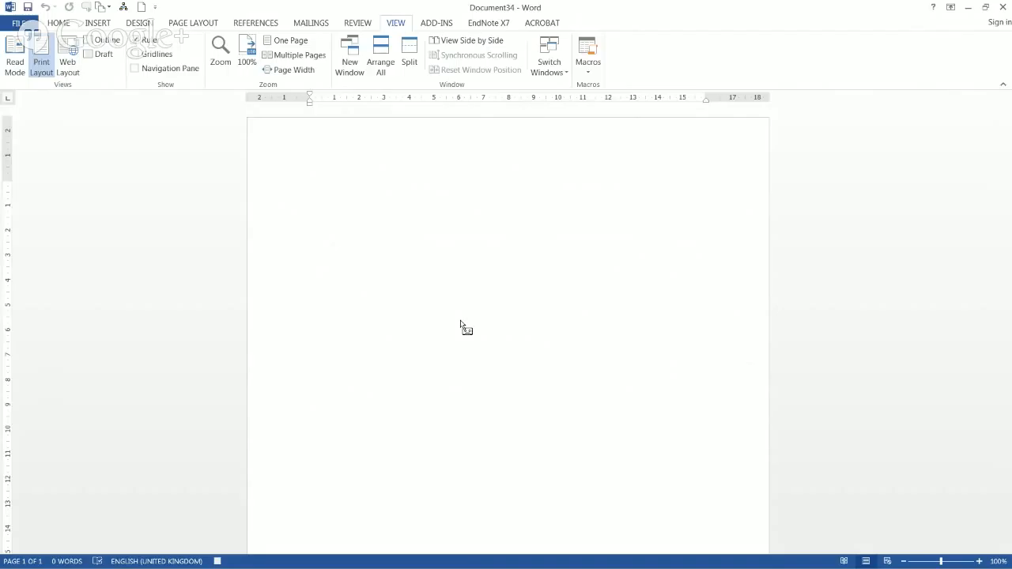
text(Dear We would like to obtain your feedback on your recent visit to our store. We would greatly appreciate you taking the time to complete the attached feedback form. Please be assured that your feedback will be anonymous, there will be no information identifying you in any report. In anticipation, we thank you for completing this questionnaire. Regards, Store Manager, XYZ Pty Ltd)
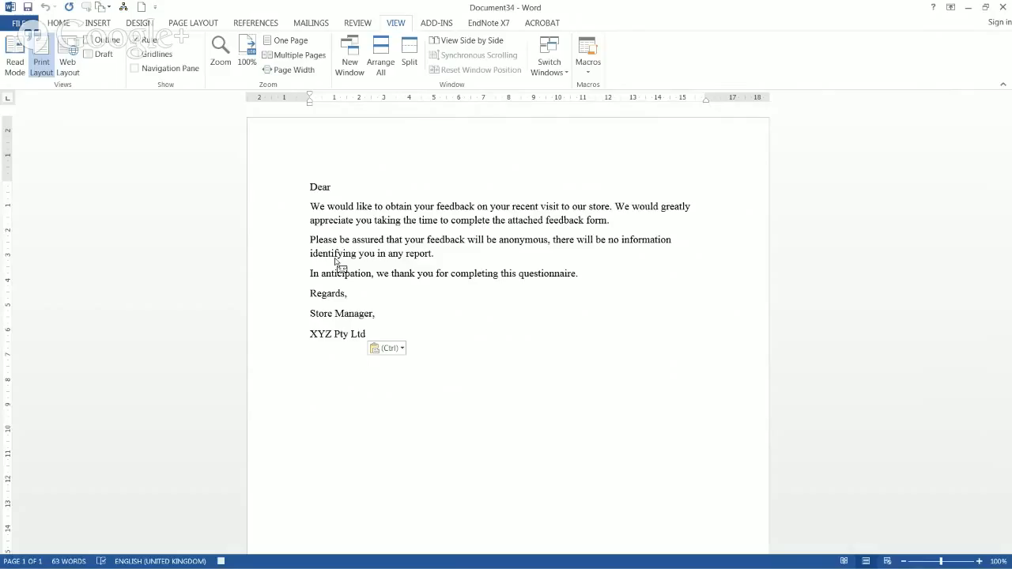
text(Da)
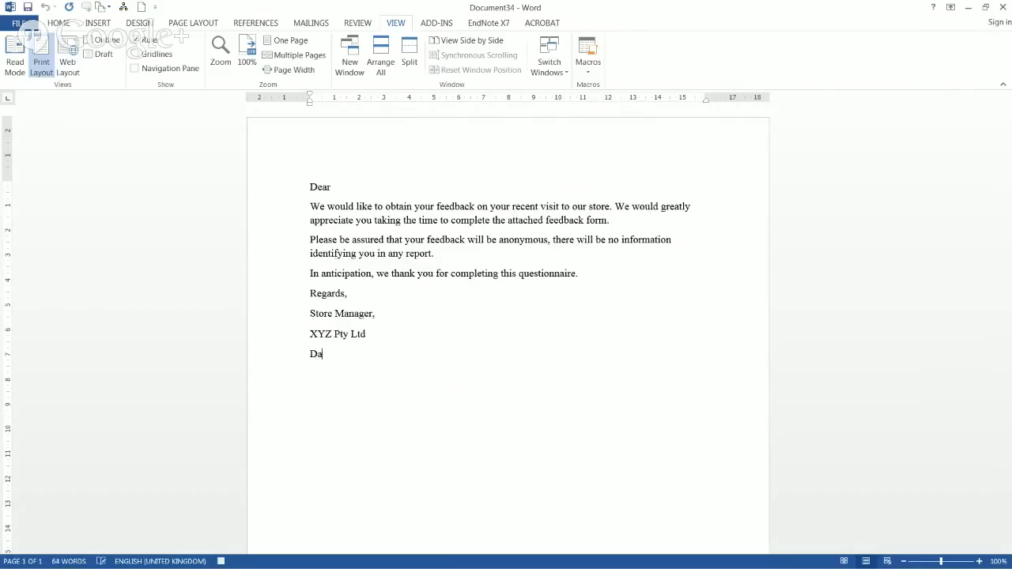
text(ted:)
click(588, 72)
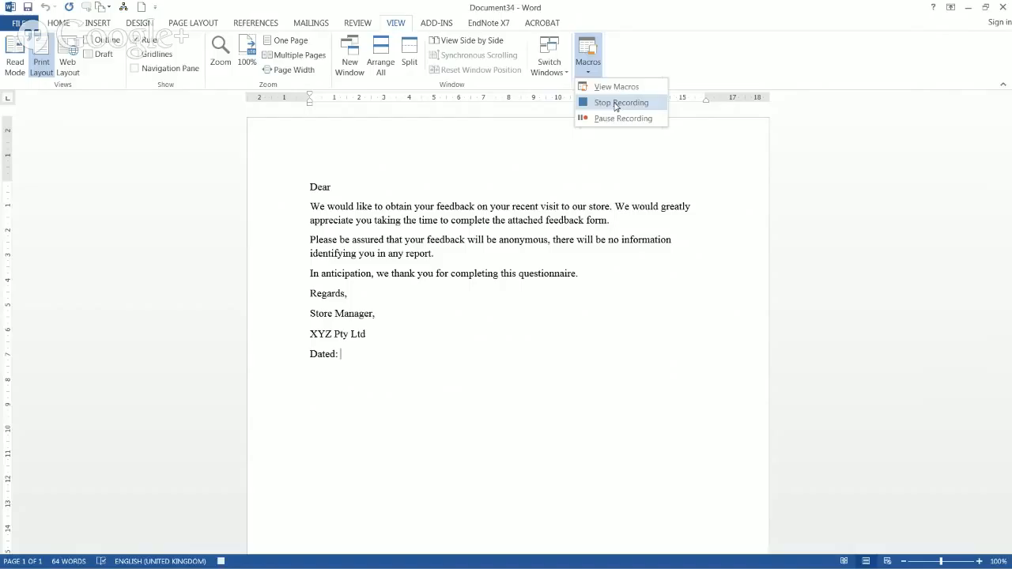
click(616, 104)
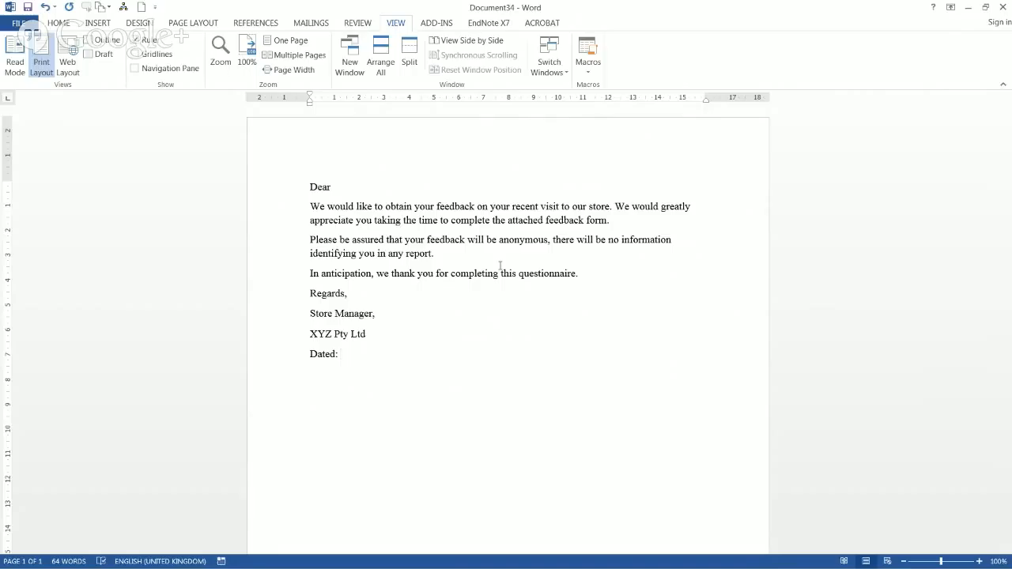
- Clear the recorded letter text from the document and run the FeedbackLetter macro on the blank page
key(ctrl+a)
key(Delete)
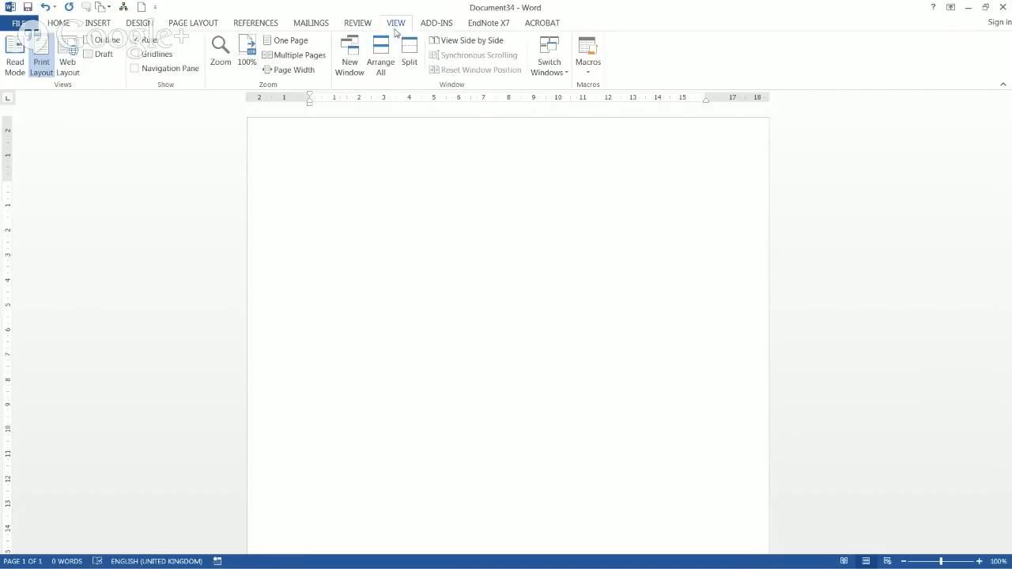
click(588, 76)
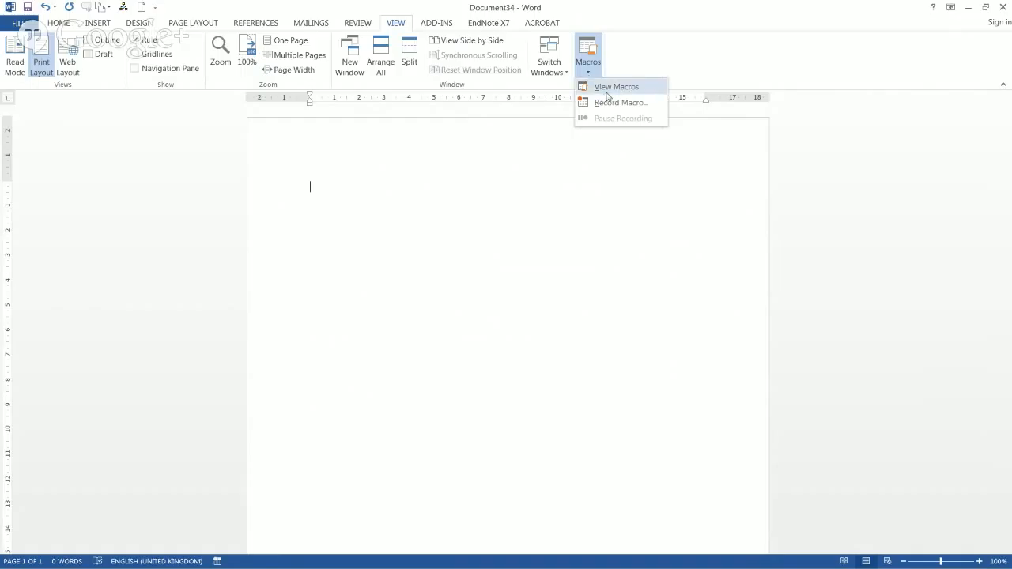
click(607, 89)
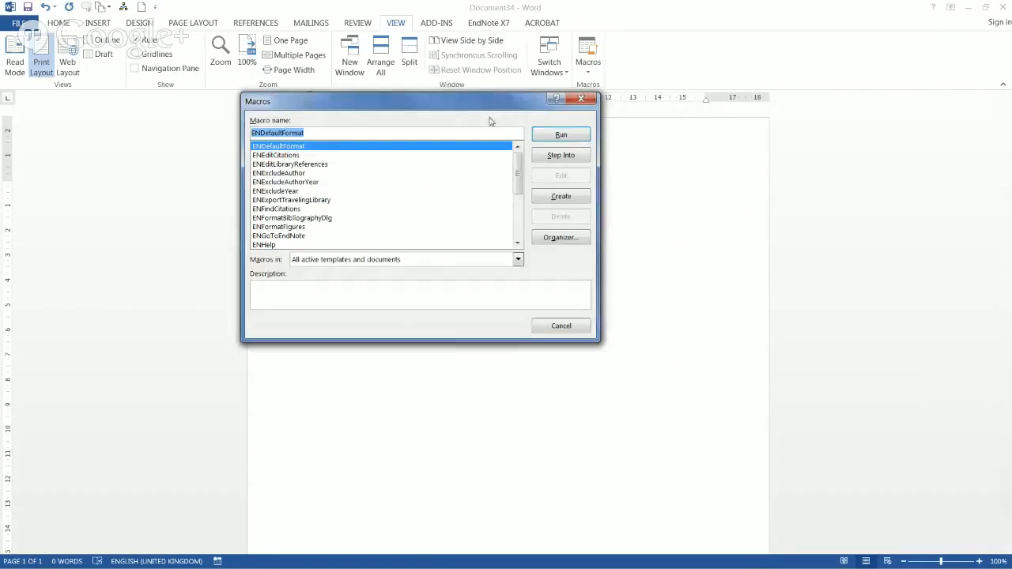
drag(475, 104, 491, 116)
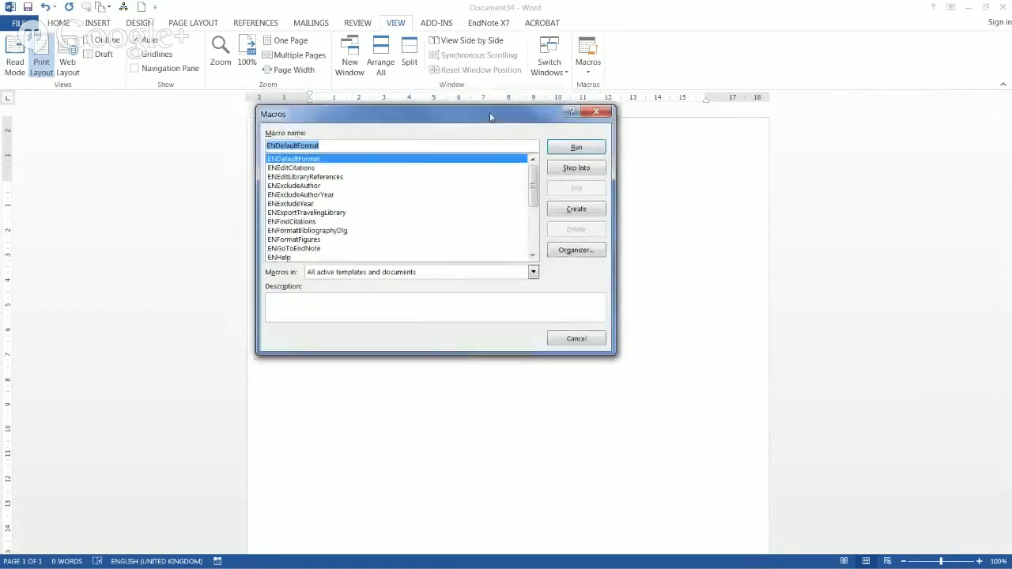
drag(534, 186, 535, 237)
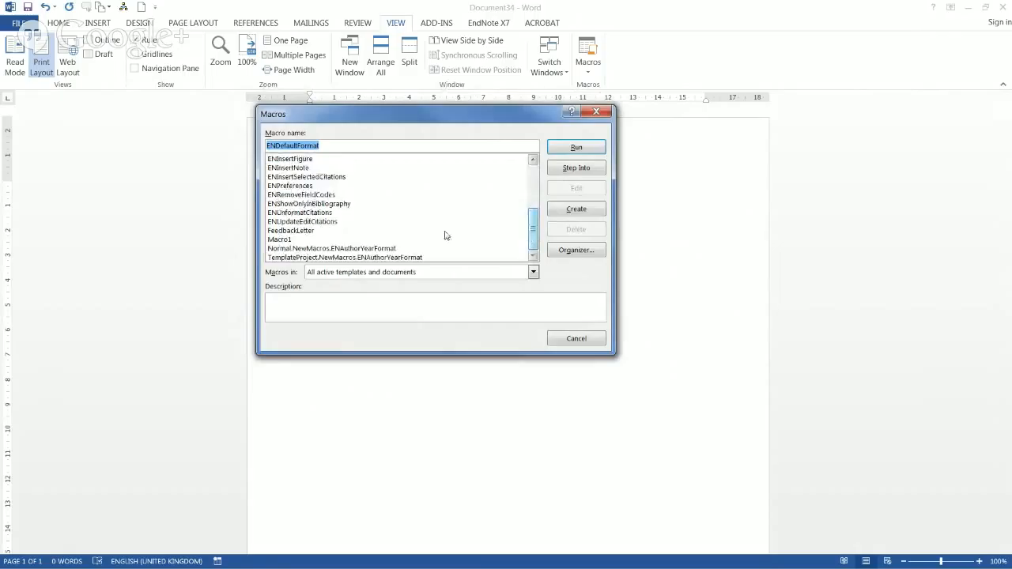
click(303, 231)
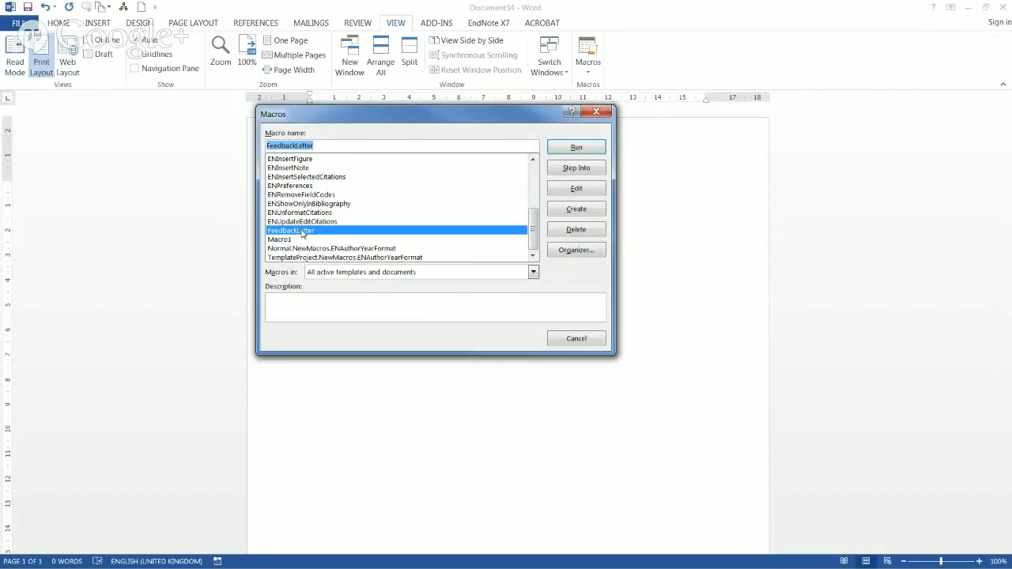
click(581, 149)
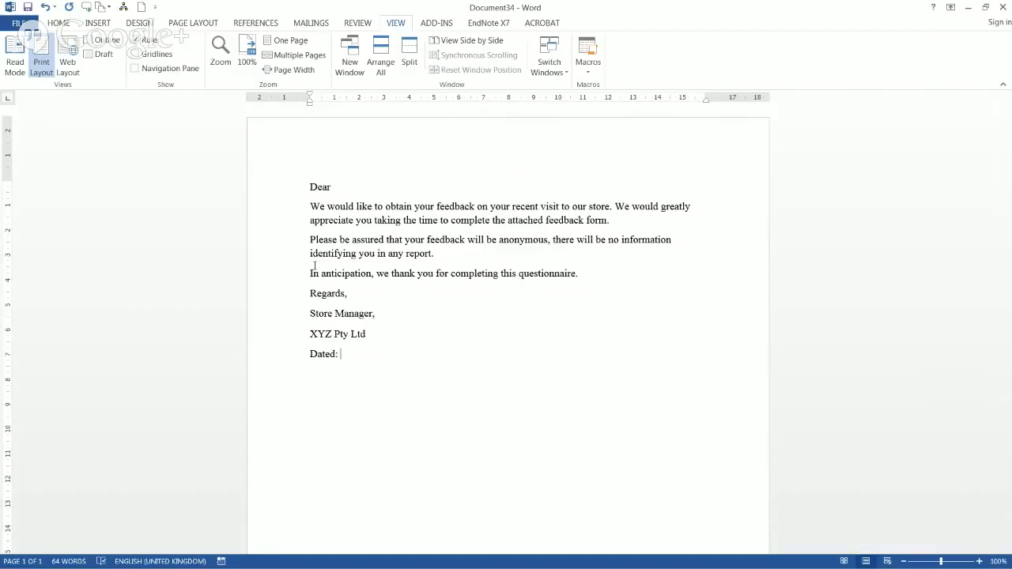
- Complete the "Dear" salutation with the title "MR.", the customer's surname and a comma
click(339, 187)
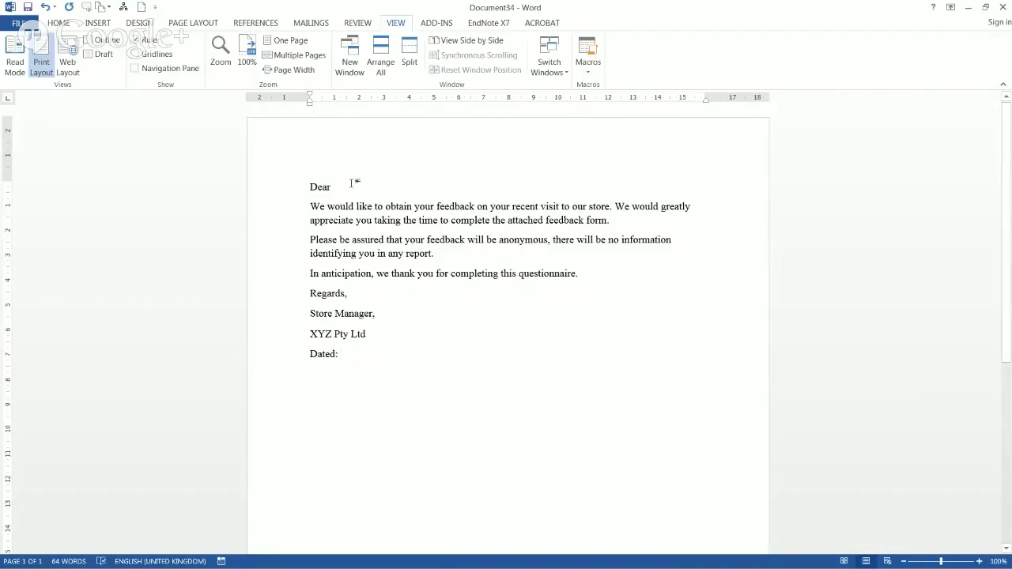
text(MR. )
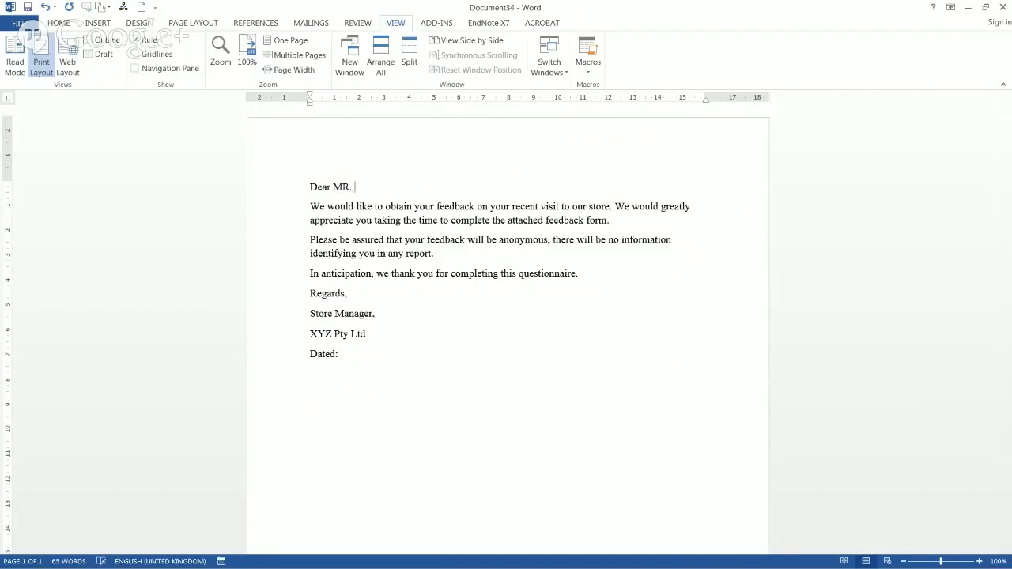
text(Smith,)
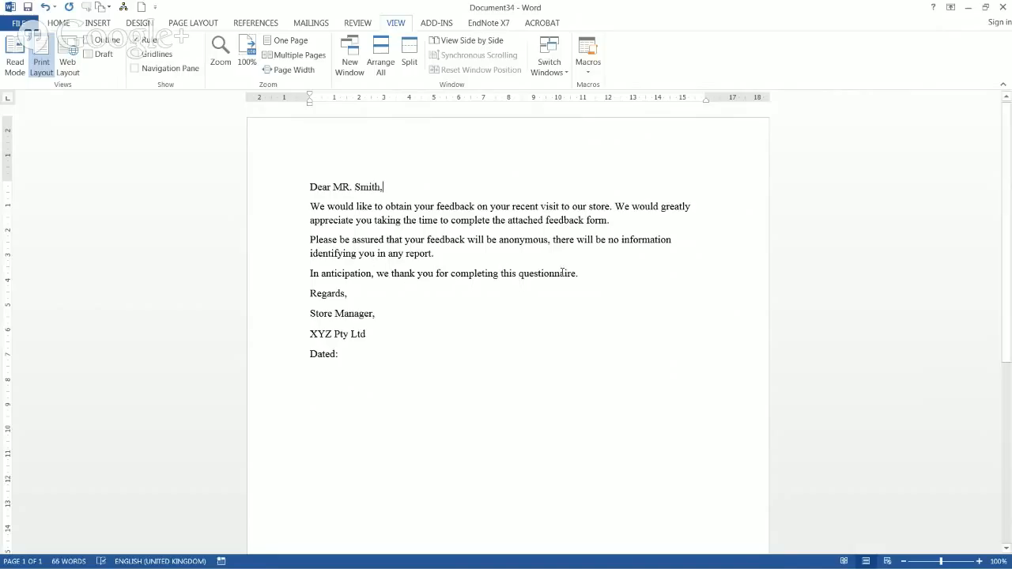
- Delete the paragraph starting "Please be assured that your feedback will be anonymous" from the letter
click(440, 254)
key(Return)
key(Delete)
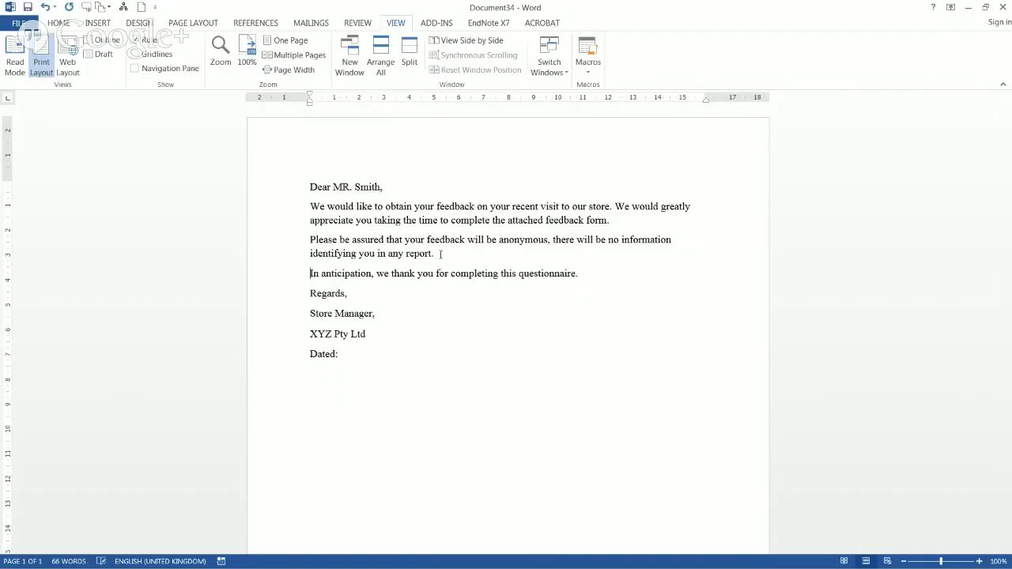
drag(440, 254, 291, 250)
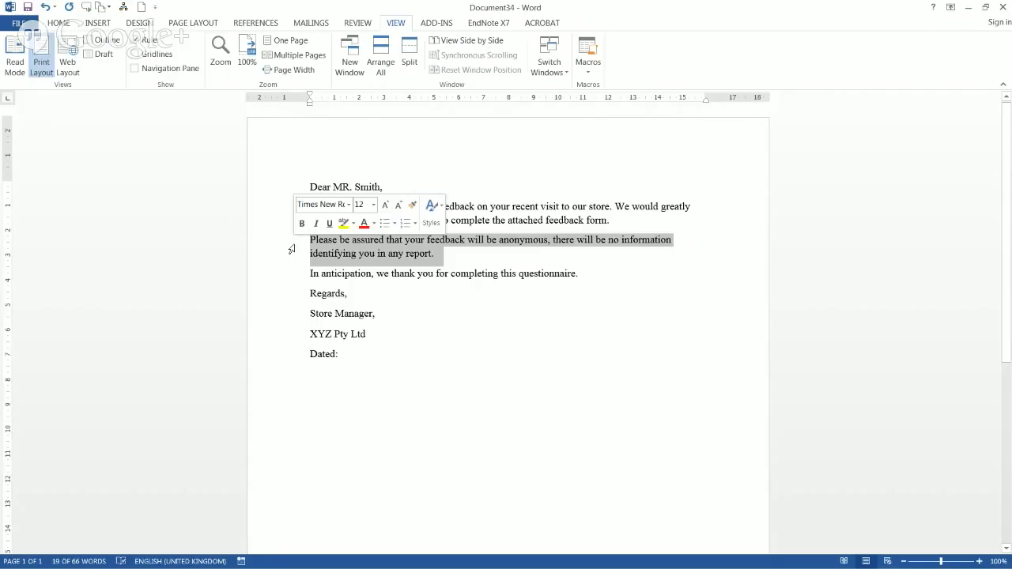
key(Delete)
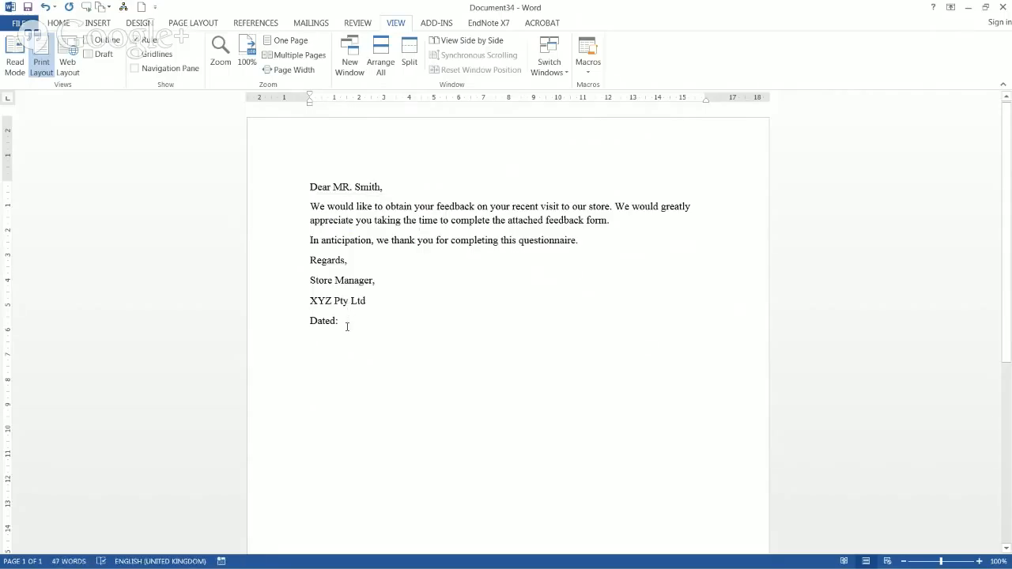
- Apply the Times New Roman font to the whole letter and enter 15/02/2015 after "Dated:"
drag(346, 322, 311, 185)
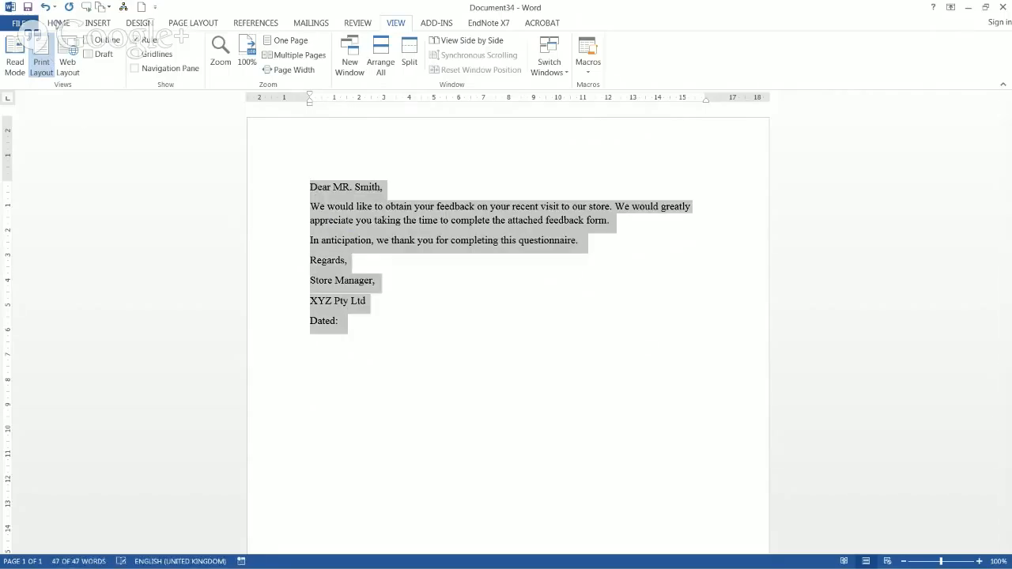
click(59, 23)
click(154, 46)
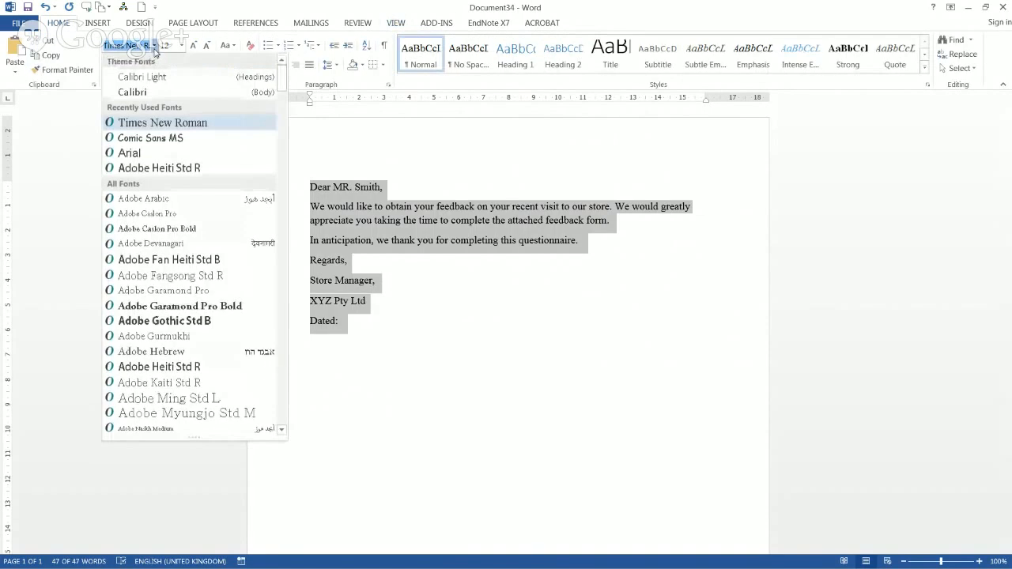
click(162, 123)
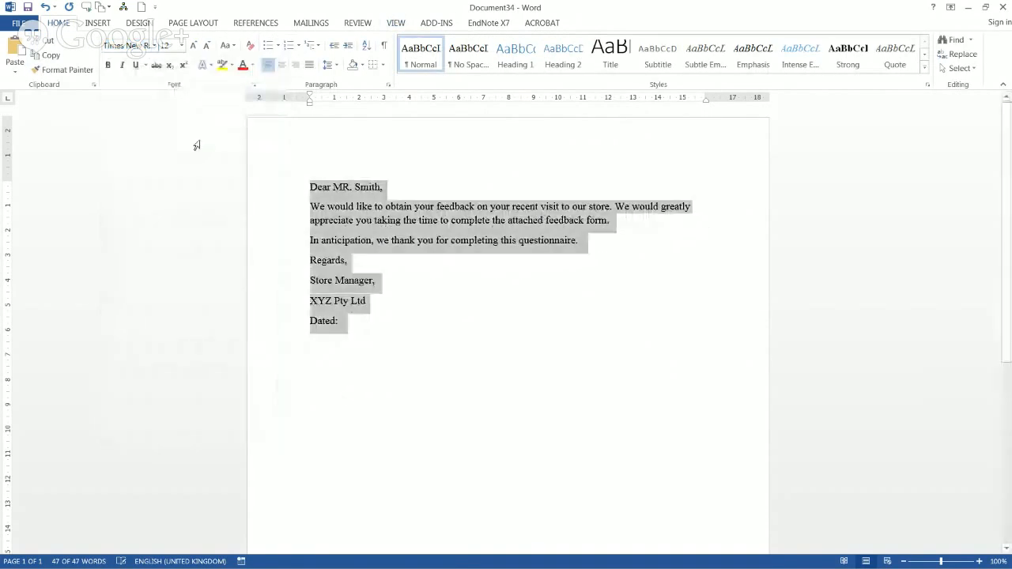
click(366, 329)
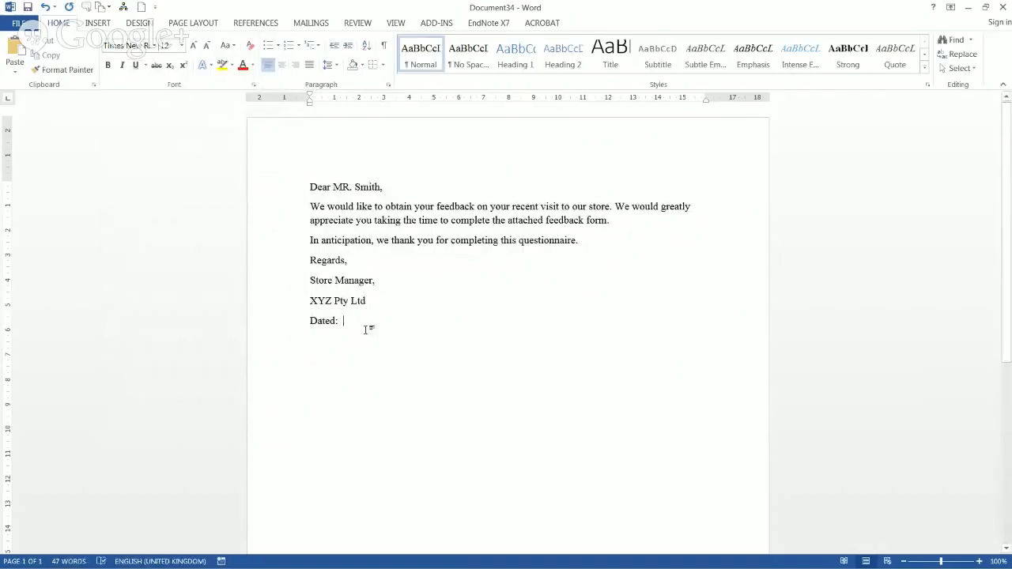
text(15/02/2015)
- Delete the whole letter from the document and bring up the macro commands
drag(415, 328, 285, 176)
key(Delete)
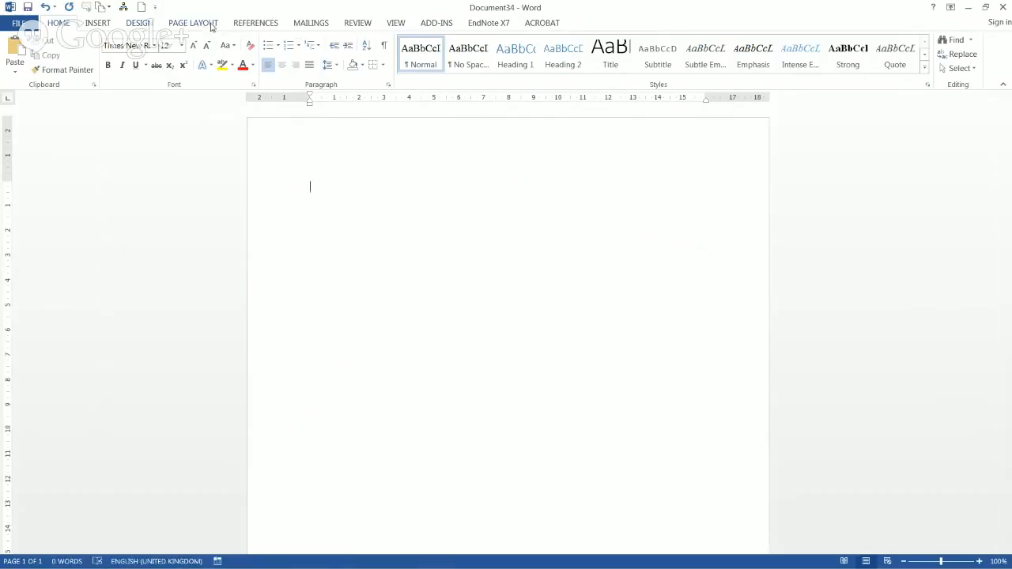
click(399, 24)
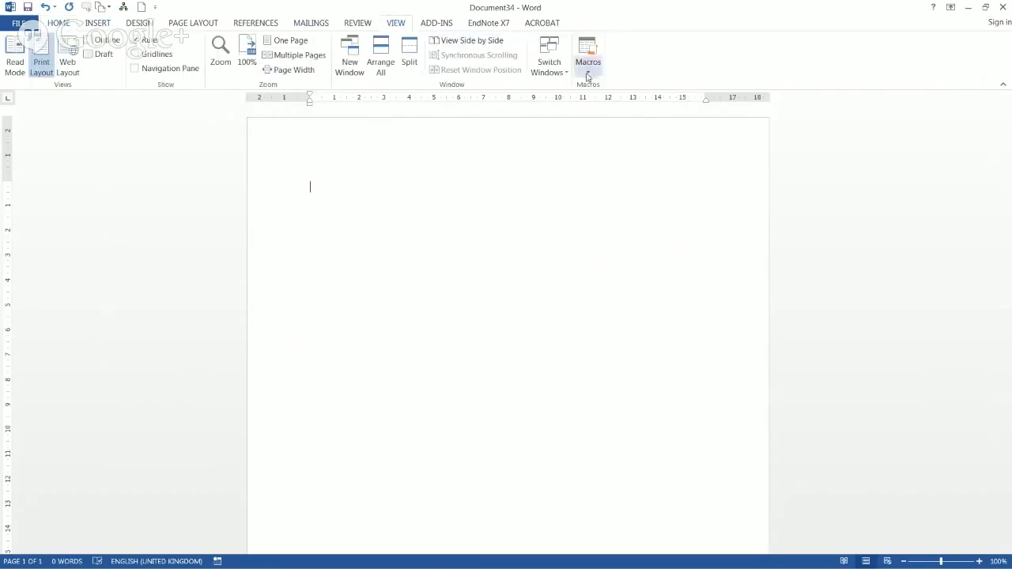
click(587, 73)
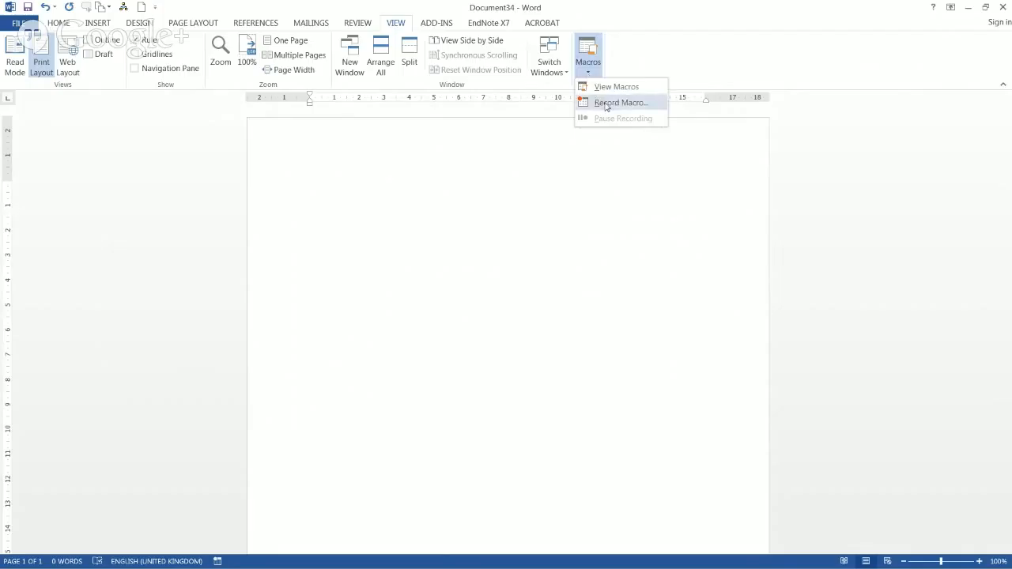